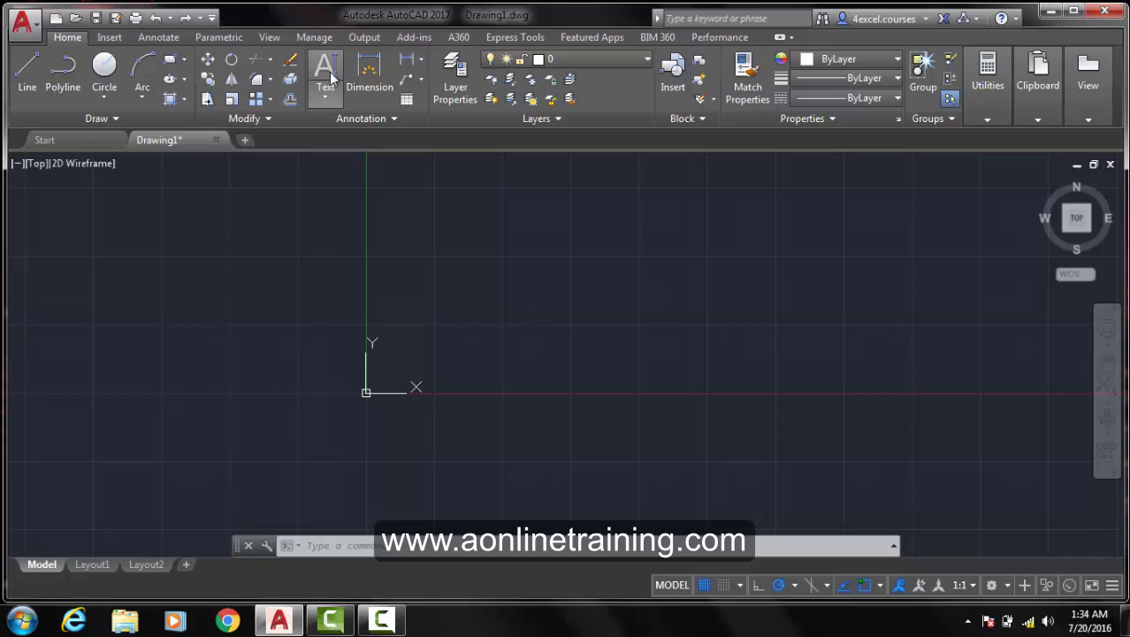
Place the single-line text "Living room" just above and right of the origin, with height 3" and rotation 0
click(330, 68)
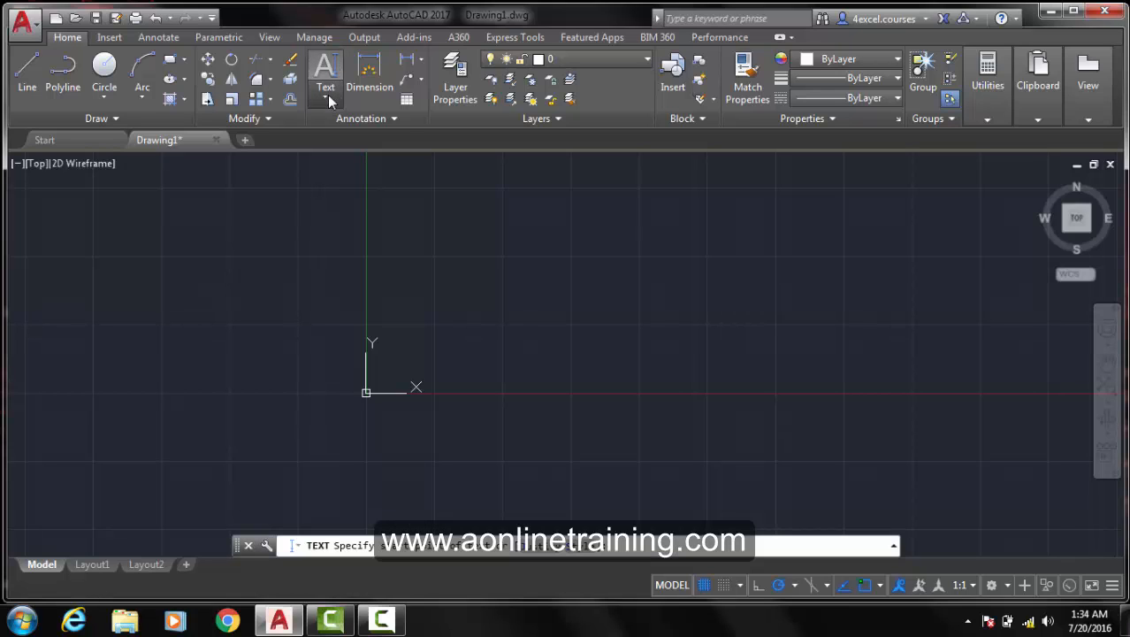
click(328, 96)
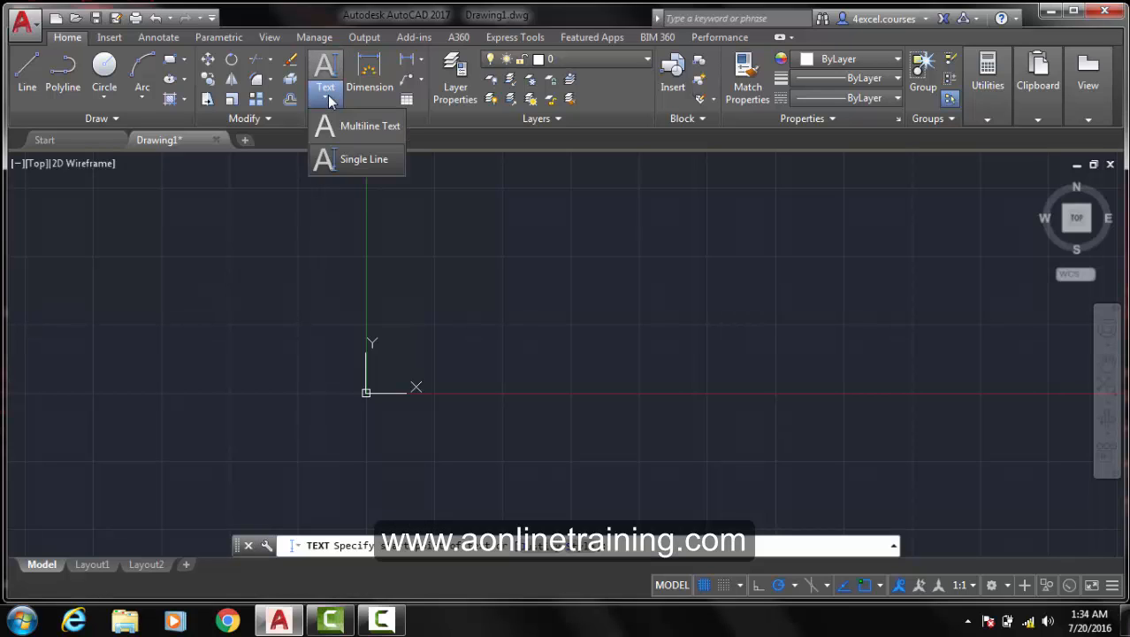
click(351, 161)
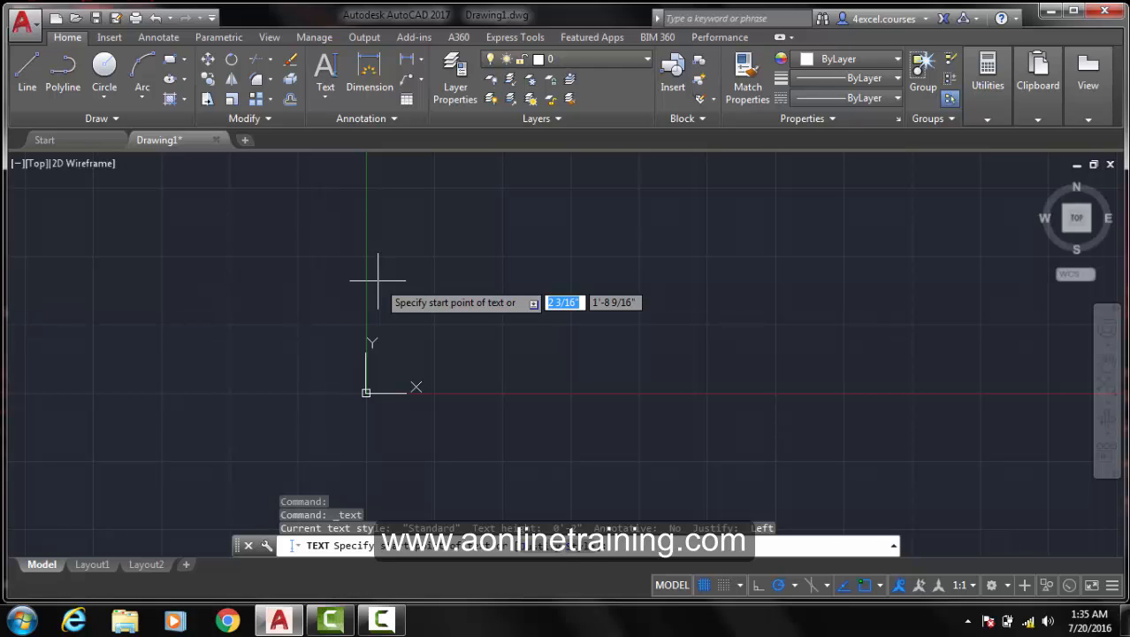
click(398, 236)
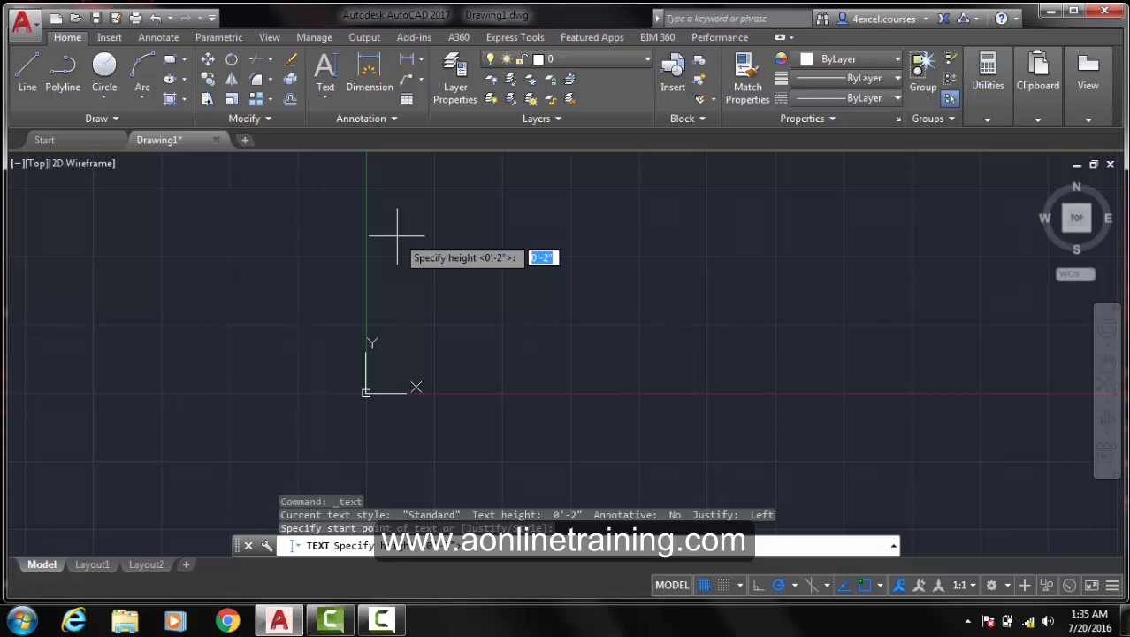
text(3)
key(Return)
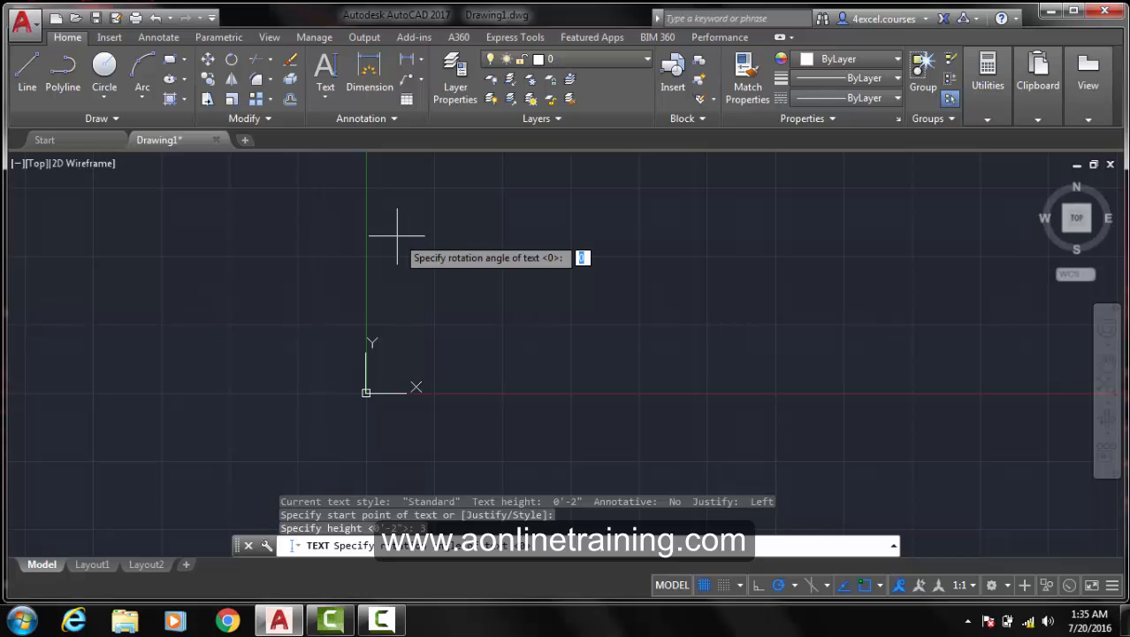
key(Return)
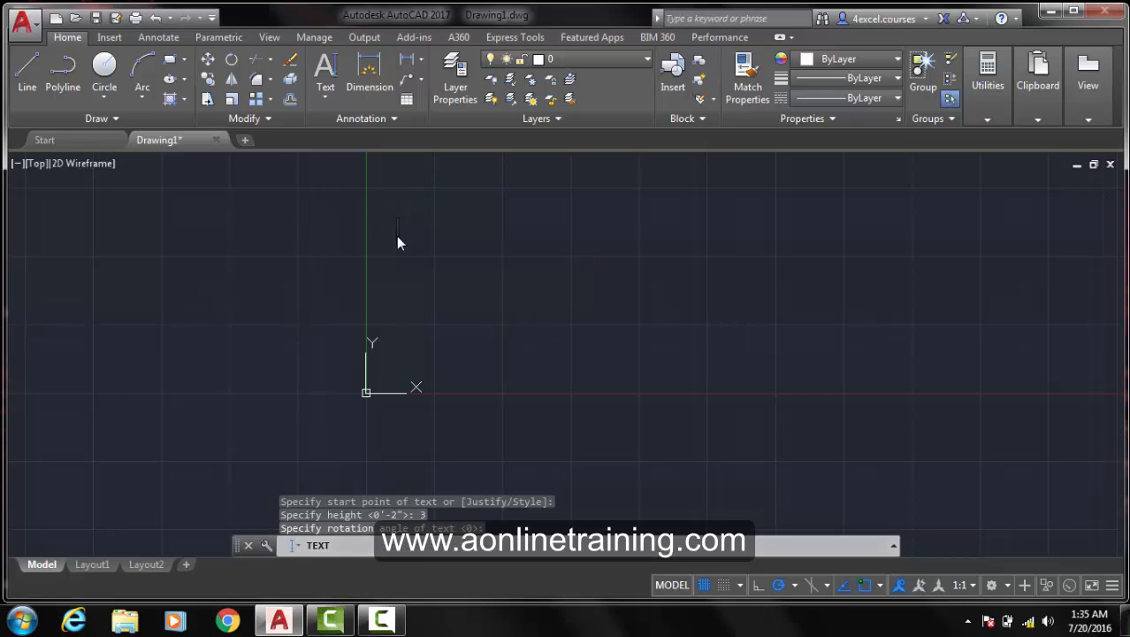
text(Li)
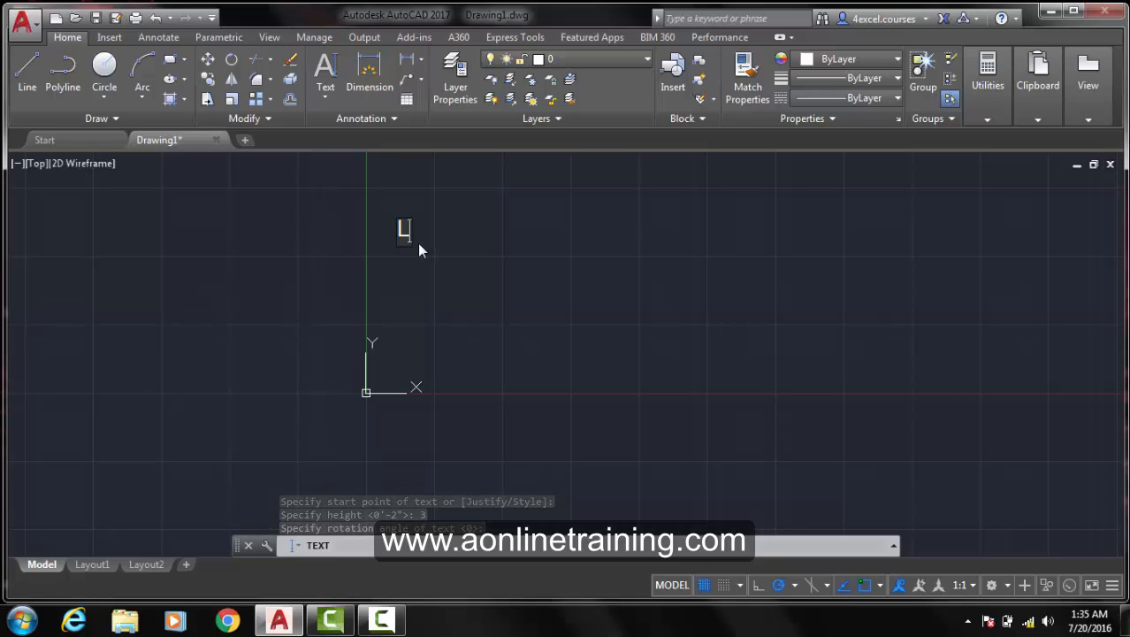
text(ving )
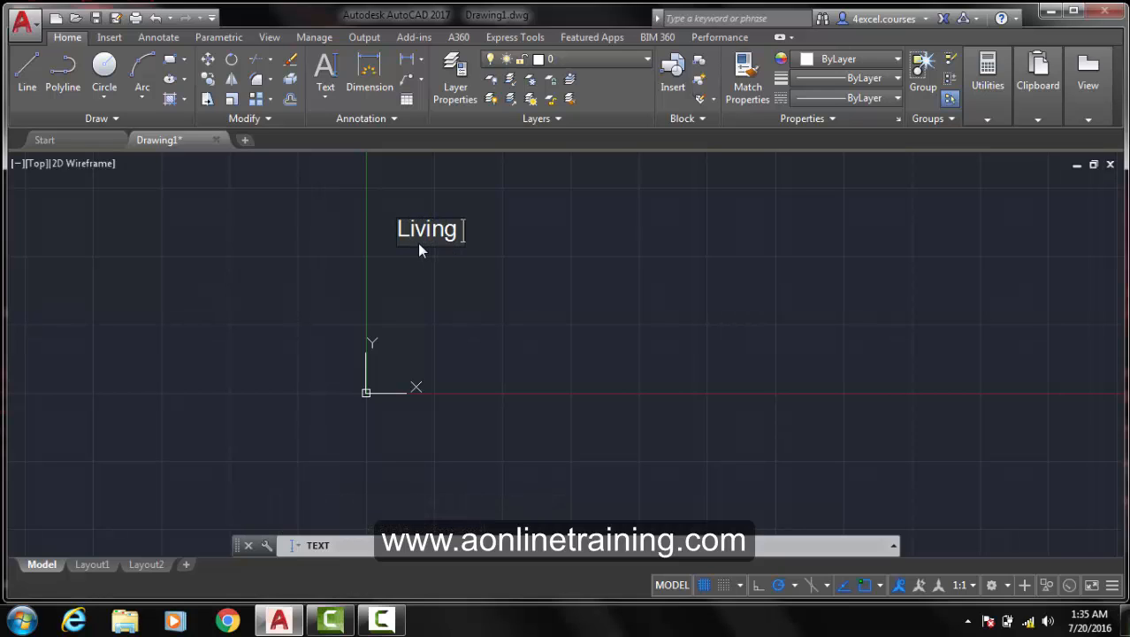
text(room)
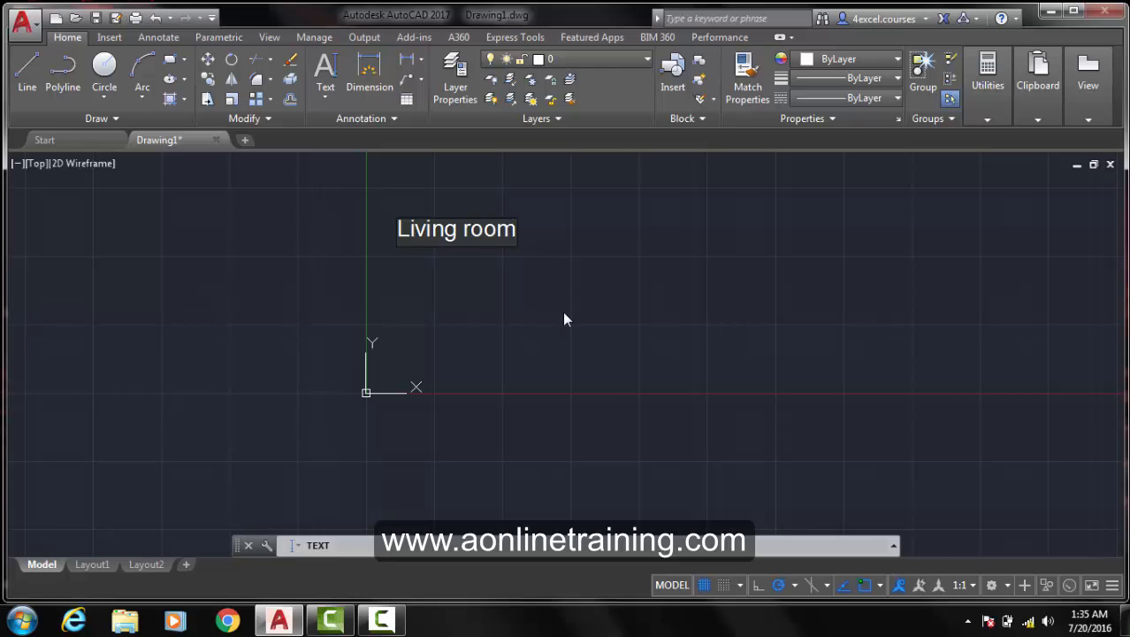
Add the single-line texts "bedroom" to the right of Living room and "toilet" below and between the two labels
click(645, 276)
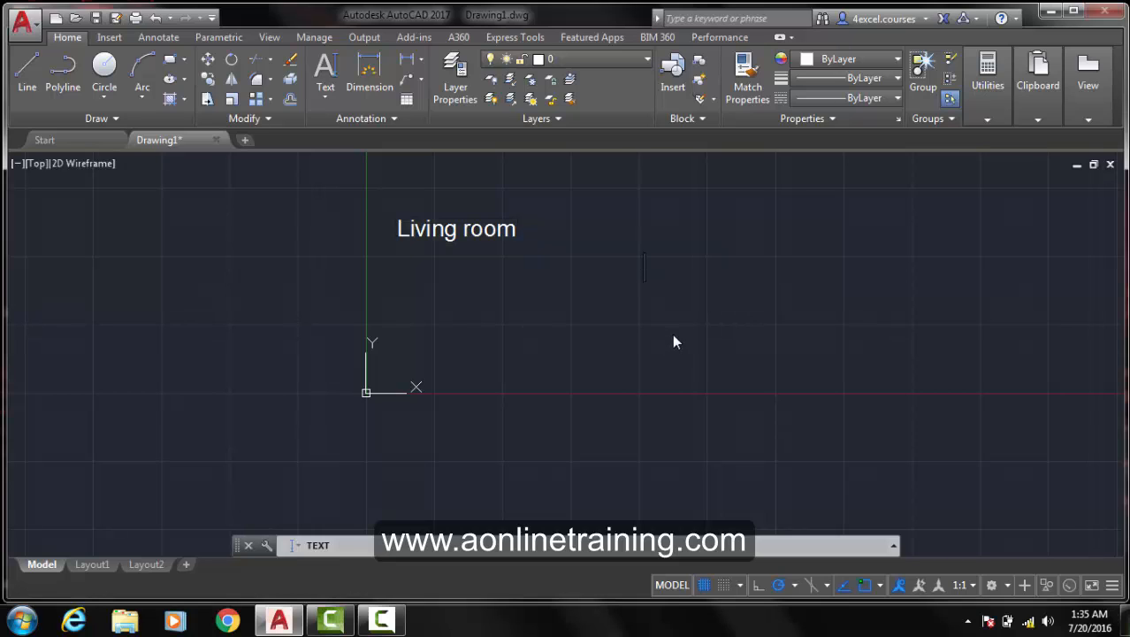
text(bedroom)
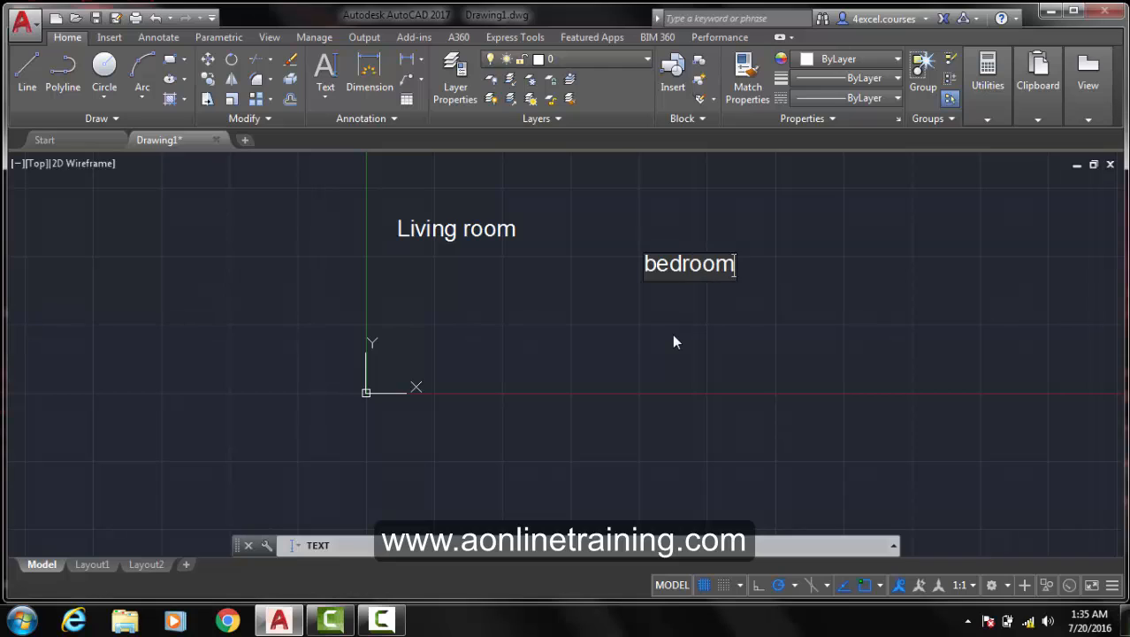
click(499, 324)
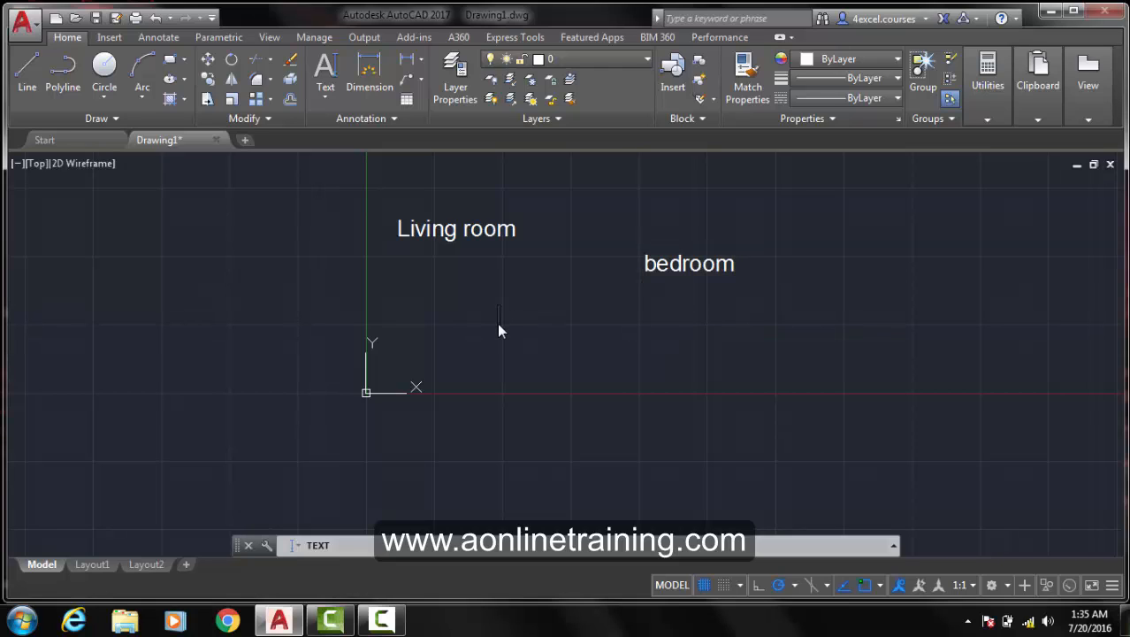
text(toilet)
key(Return)
key(Return)
Capitalise the first letter of the toilet label so that it reads "Toilet"
double_click(521, 318)
key(alt)
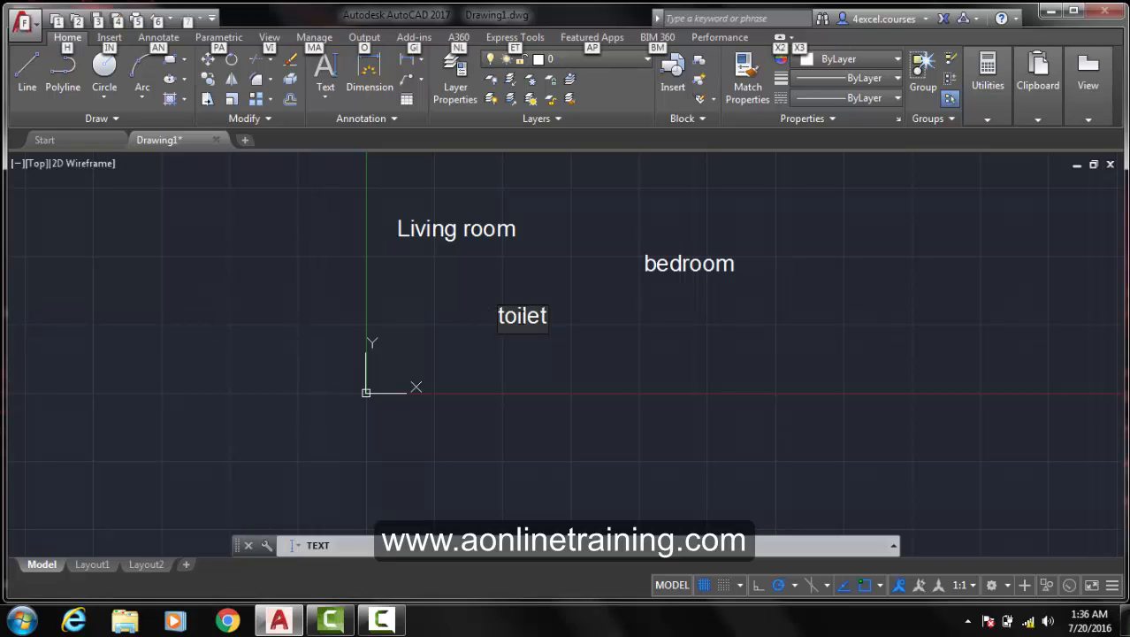
click(520, 317)
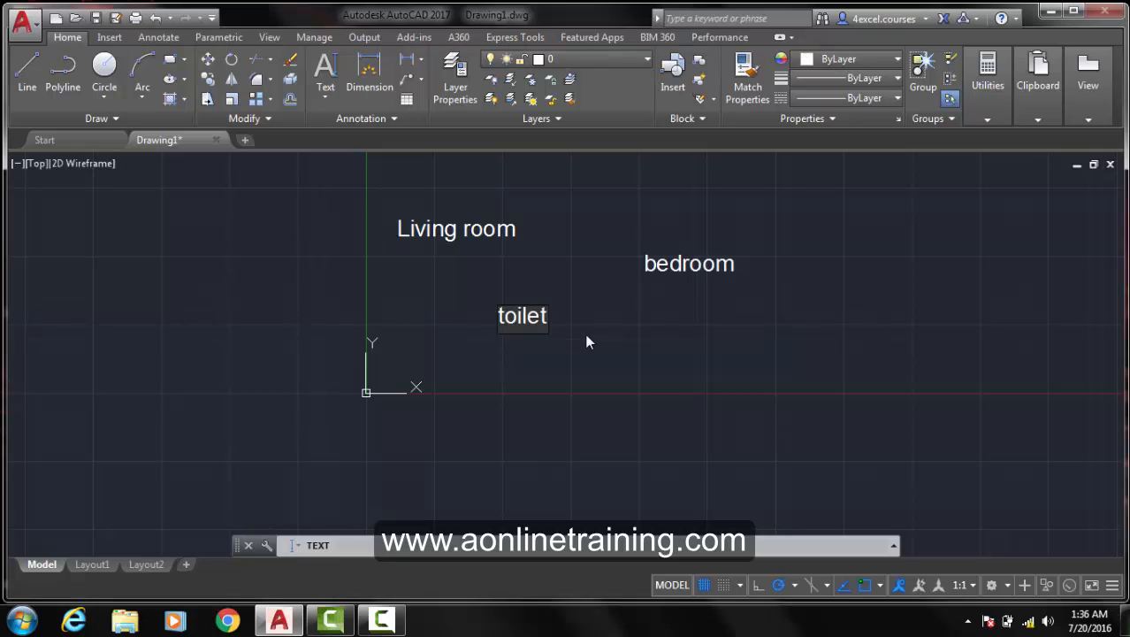
key(Left)
key(BackSpace)
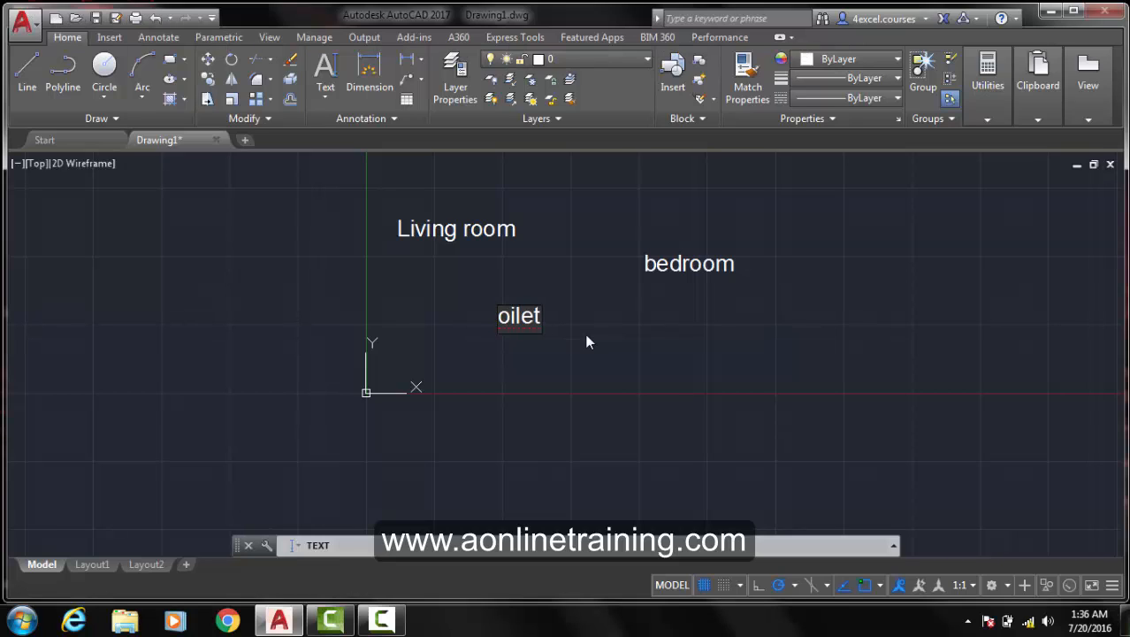
text(T)
Correct the bedroom label to "Bedroom" and finish the single-line text command
click(691, 268)
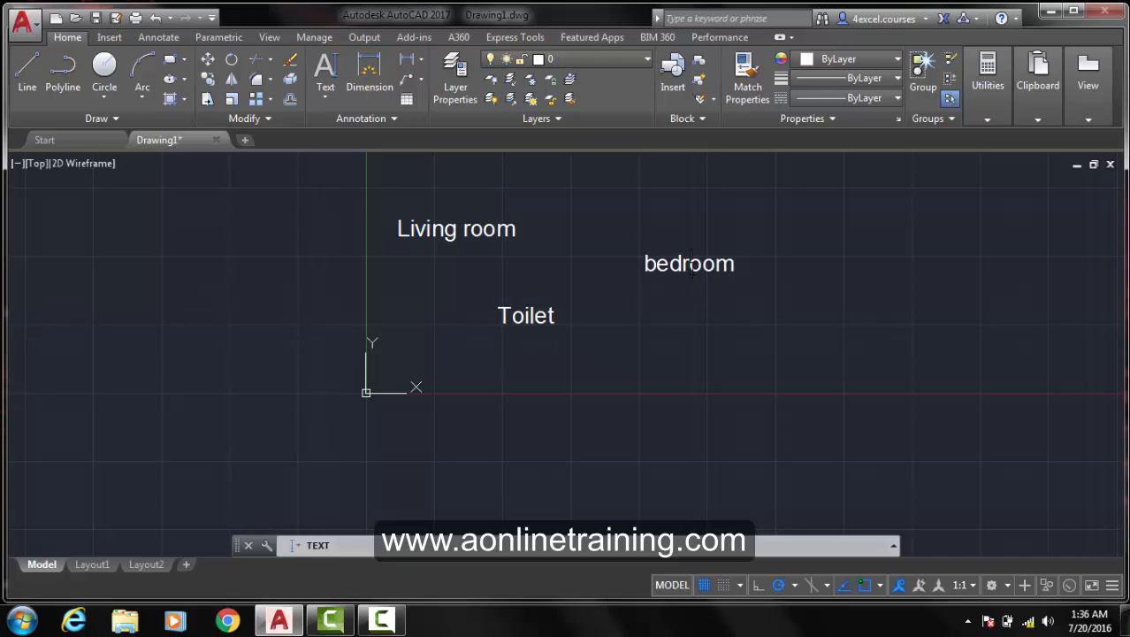
click(666, 264)
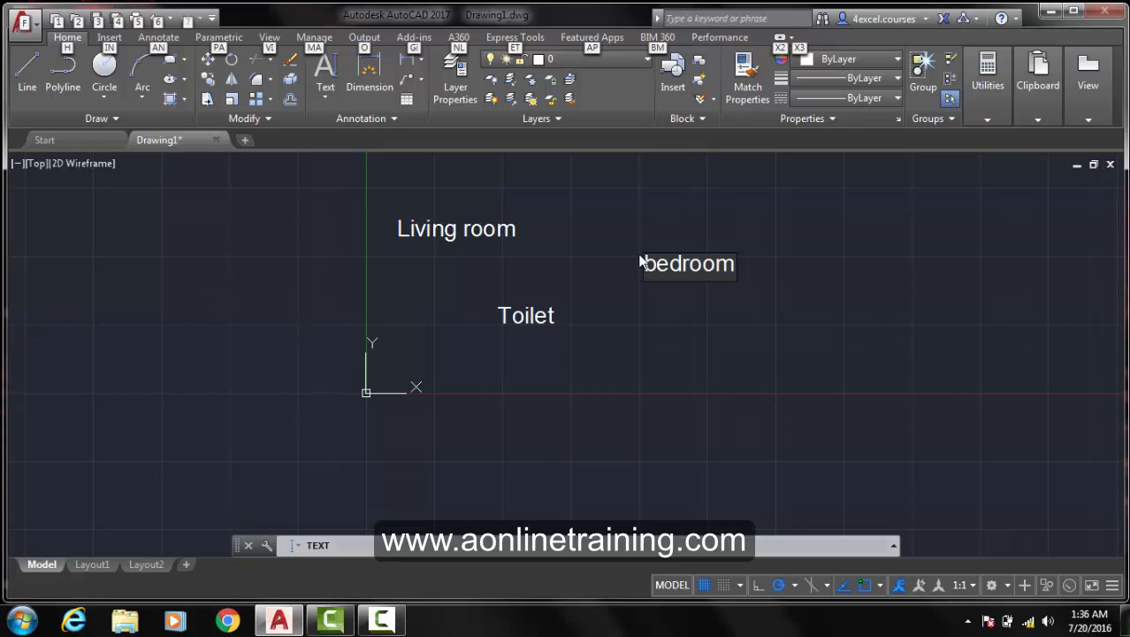
click(642, 264)
key(Delete)
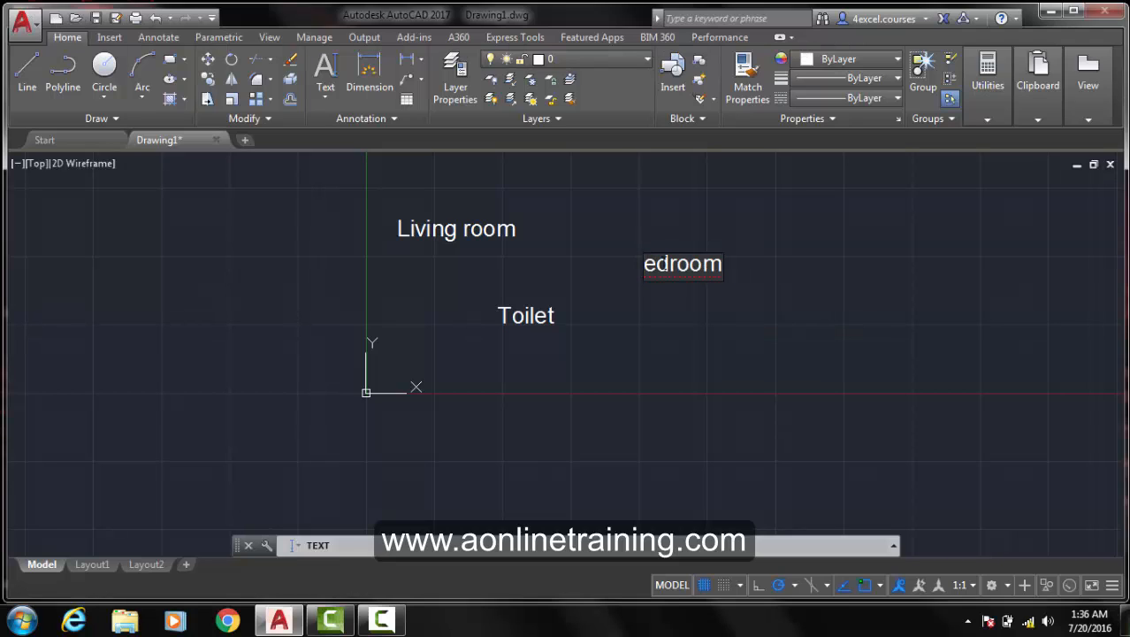
text(B)
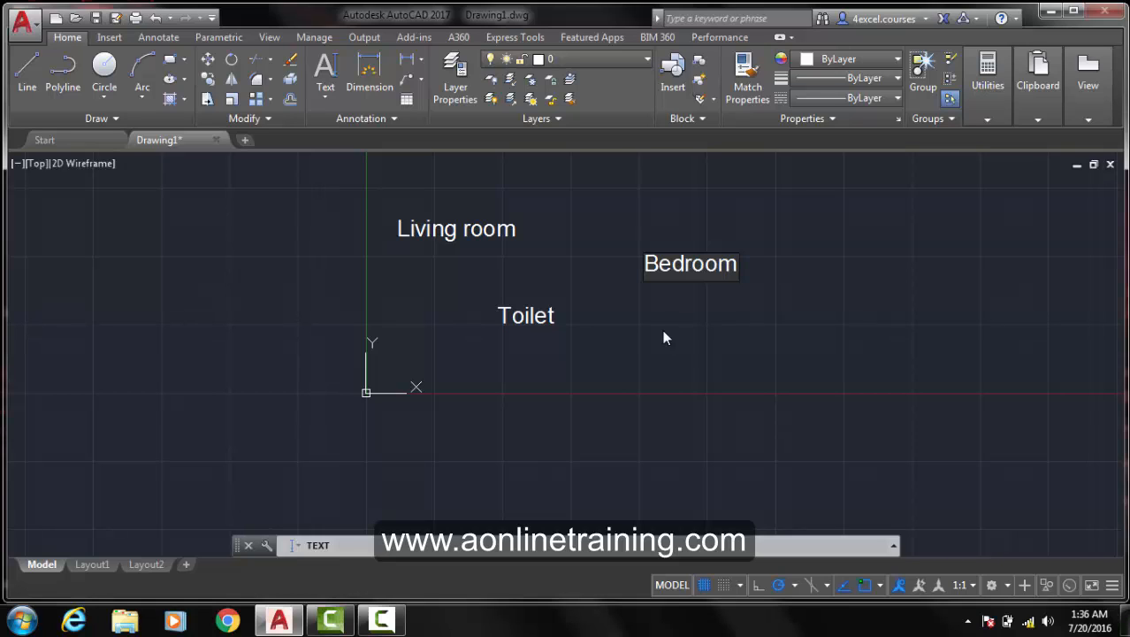
click(616, 349)
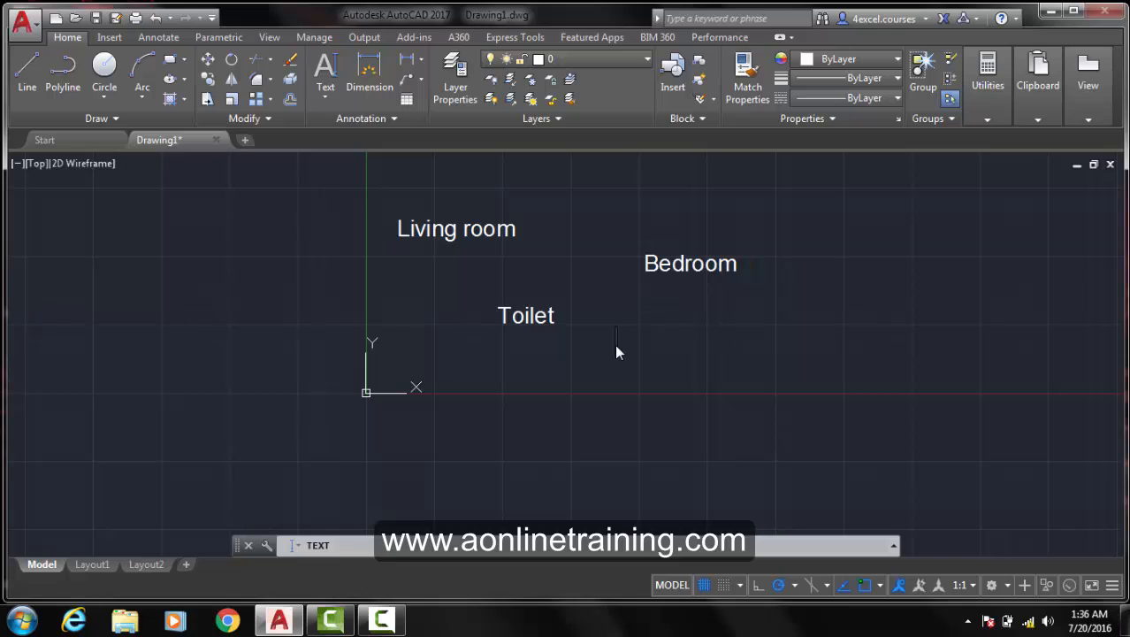
key(Return)
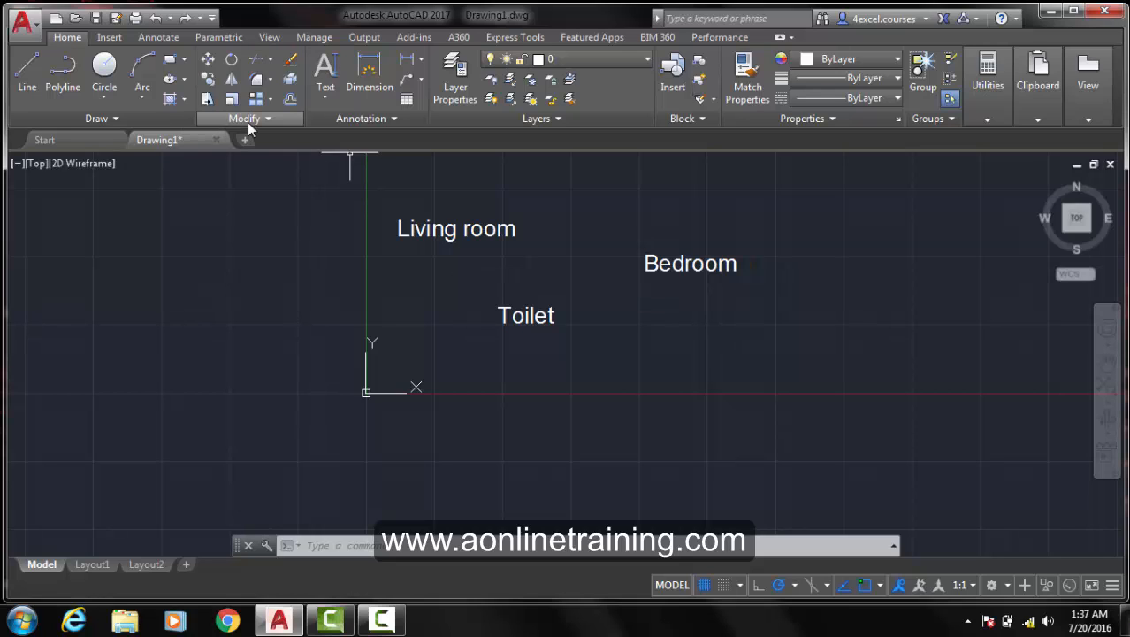
Move the Living room label from its lower-left insertion point to a spot just below and right of Bedroom
click(211, 59)
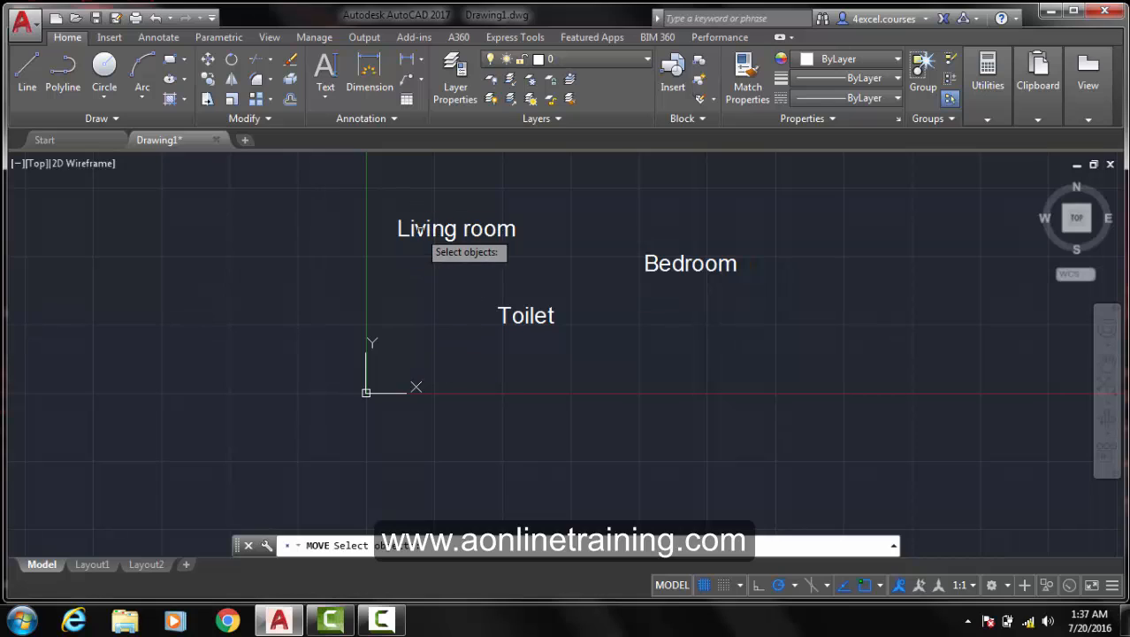
click(430, 235)
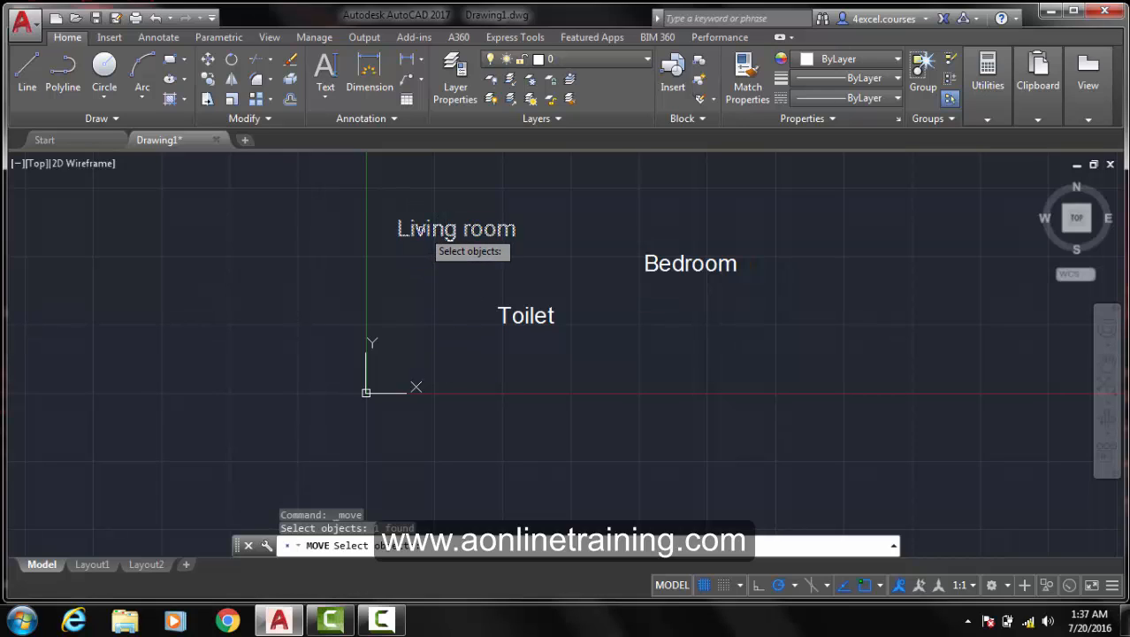
click(422, 229)
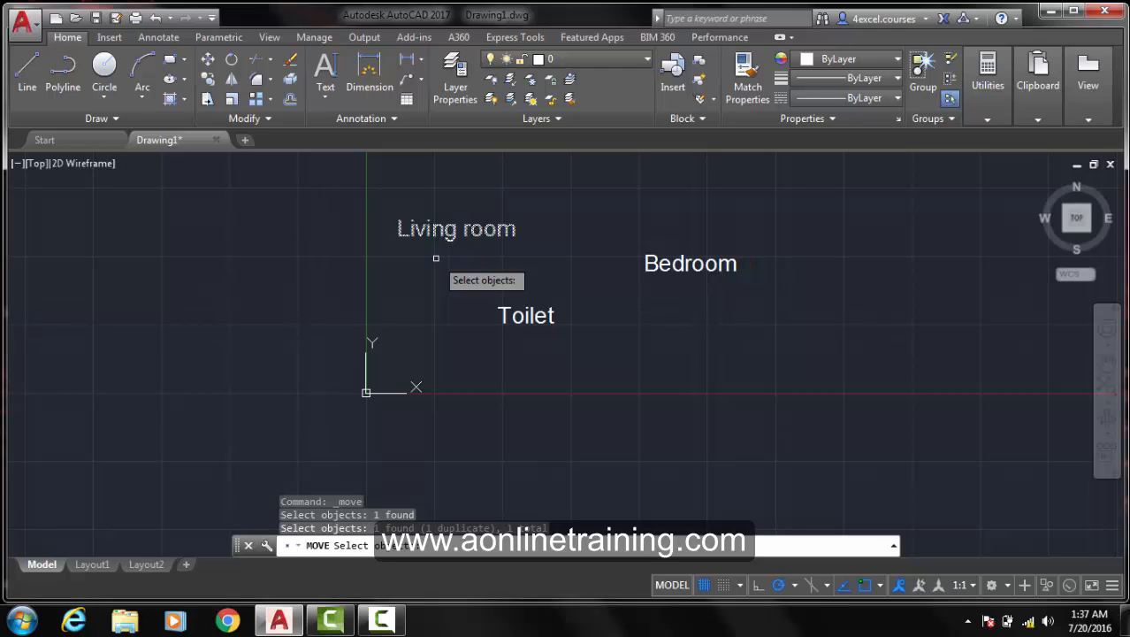
key(Return)
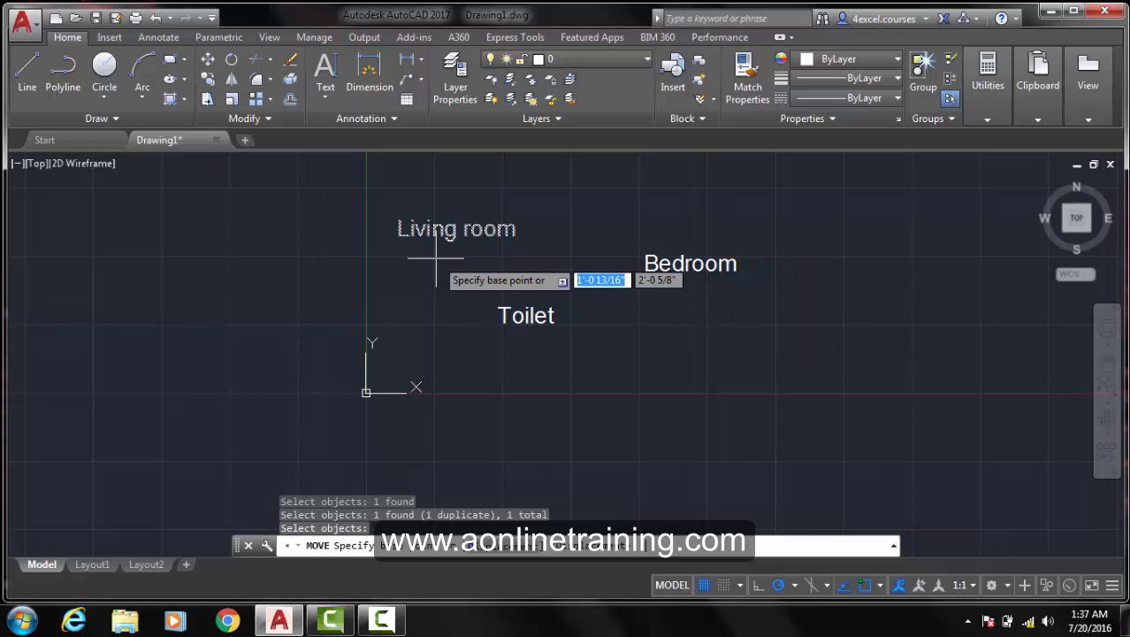
click(398, 234)
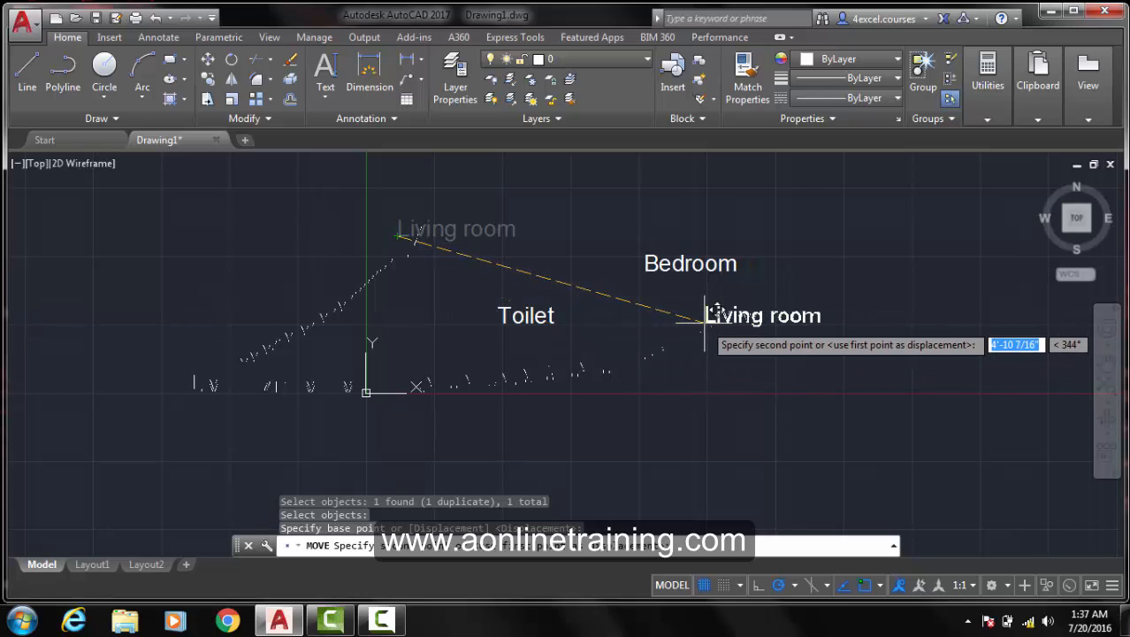
click(707, 322)
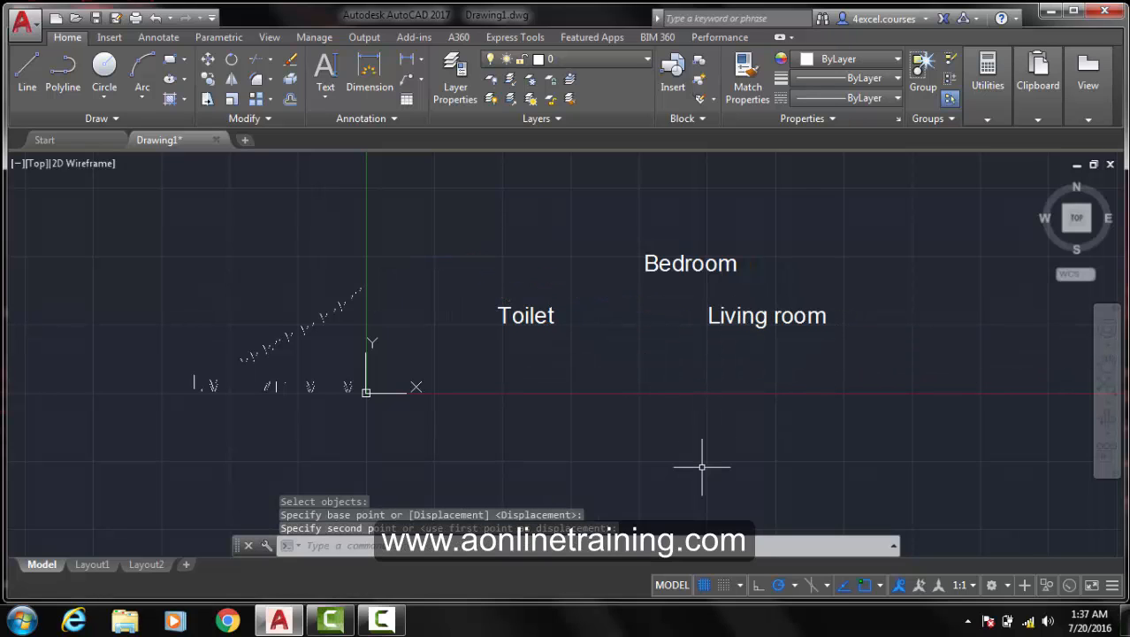
Move the Bedroom label by its lower-left insertion point, about 2'-6" at 210°, to directly beneath the Toilet label
scroll(531, 383, up, 4)
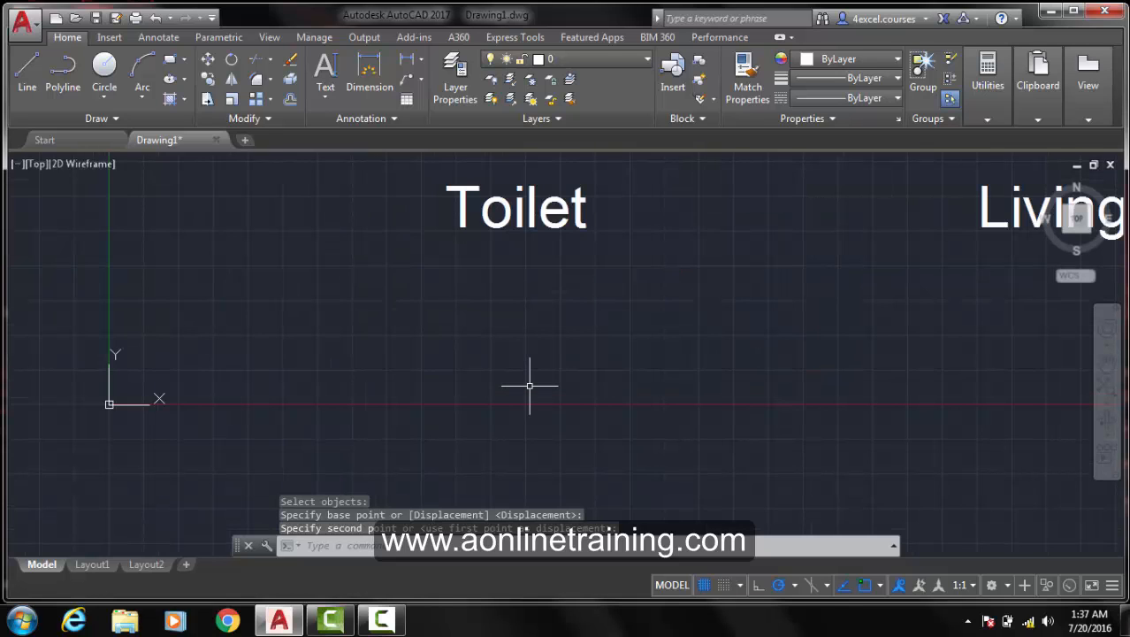
middle_drag(534, 381, 346, 445)
scroll(641, 355, down, 2)
middle_drag(643, 355, 551, 396)
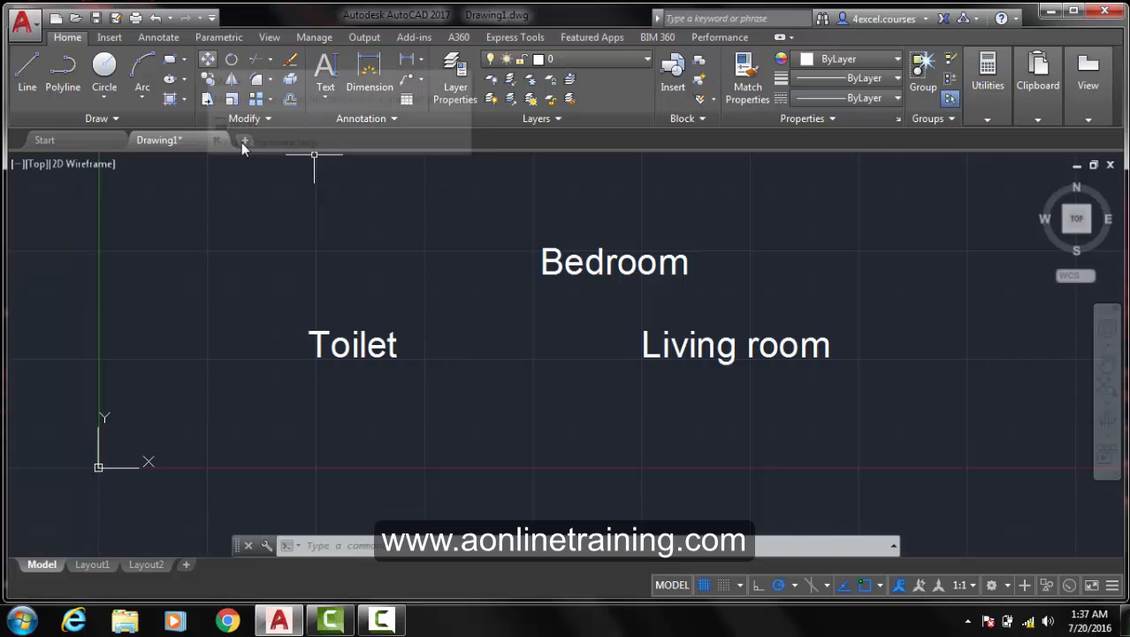
text(mo)
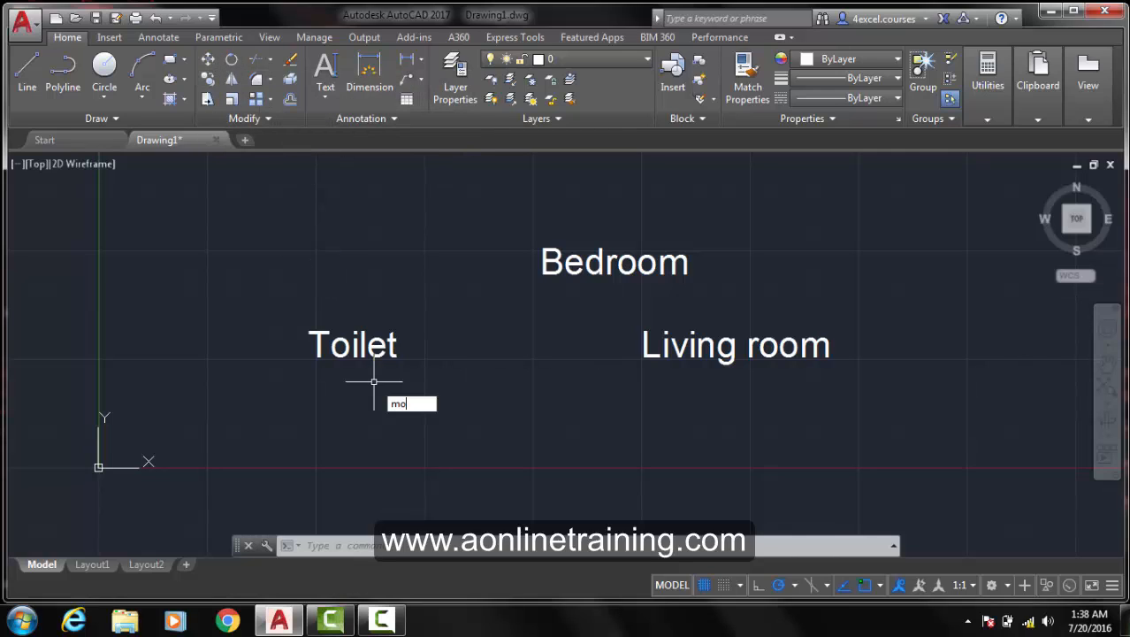
text(v)
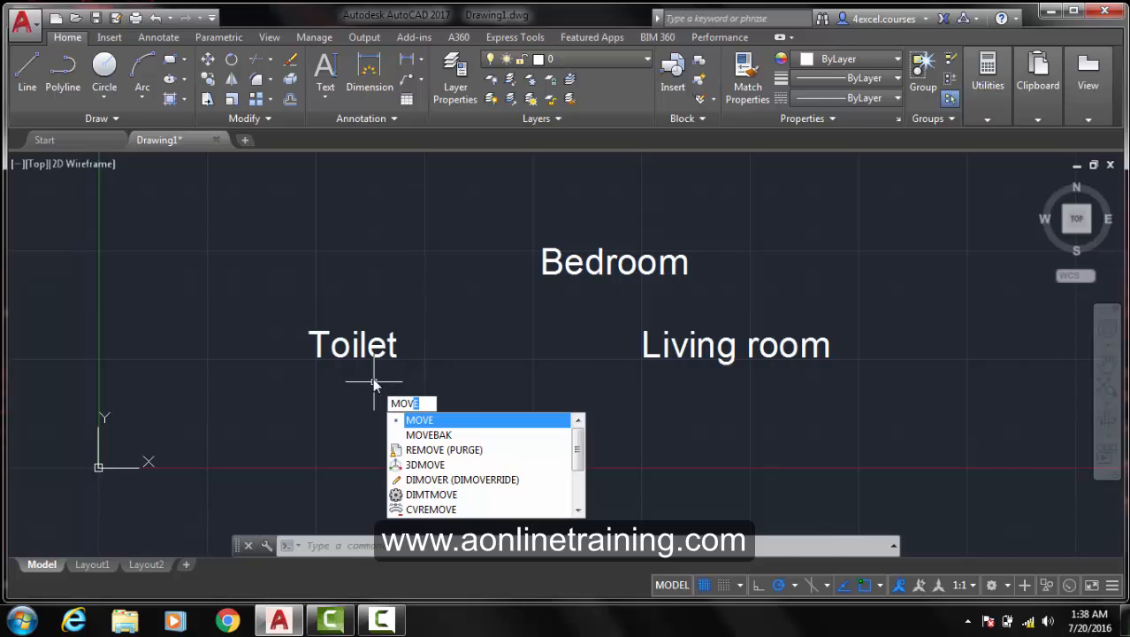
text(e)
key(Return)
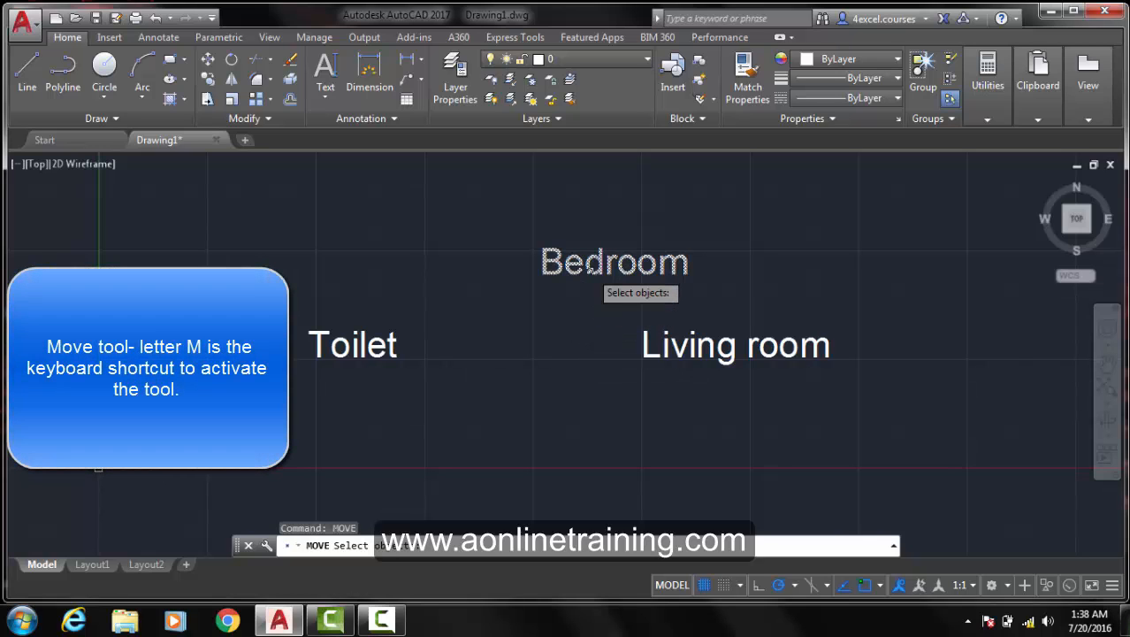
click(591, 272)
key(Return)
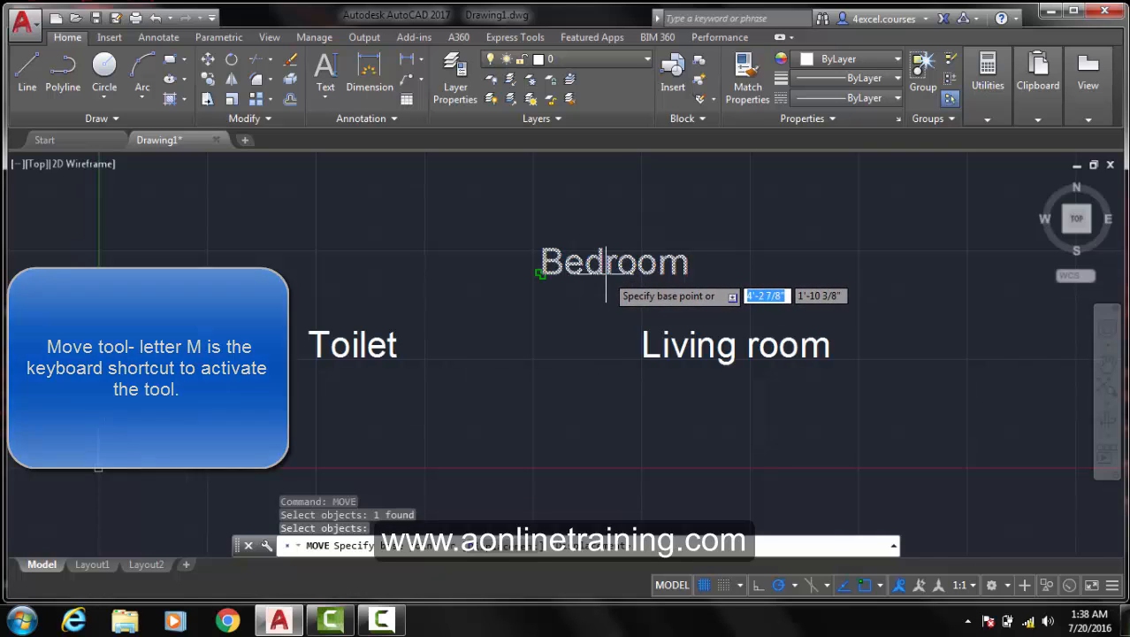
click(541, 273)
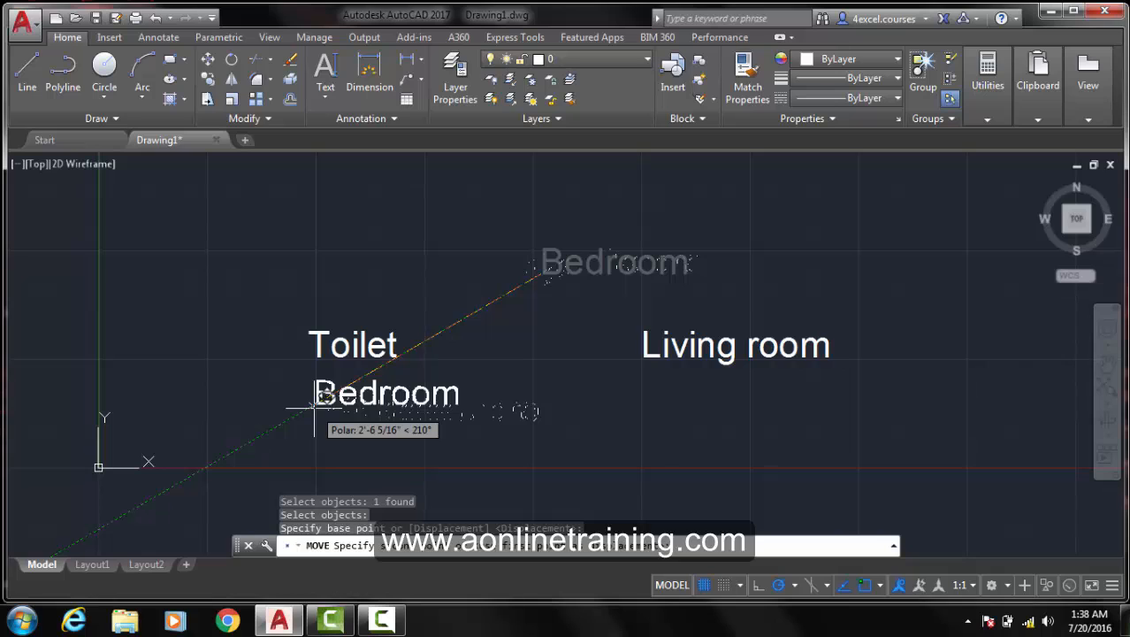
click(314, 410)
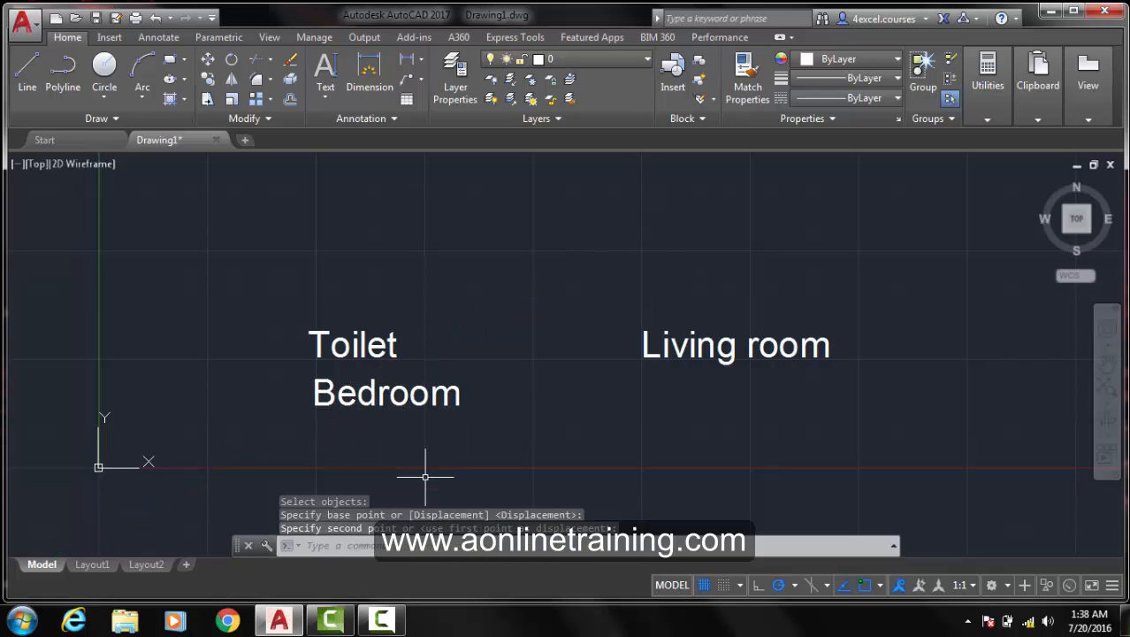
key(Escape)
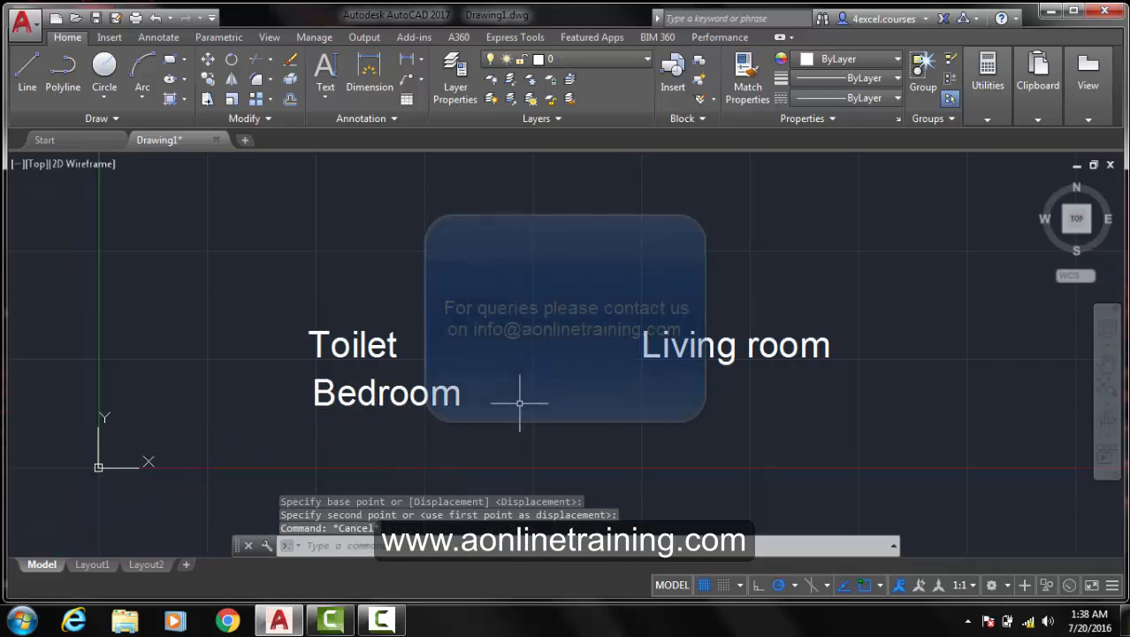